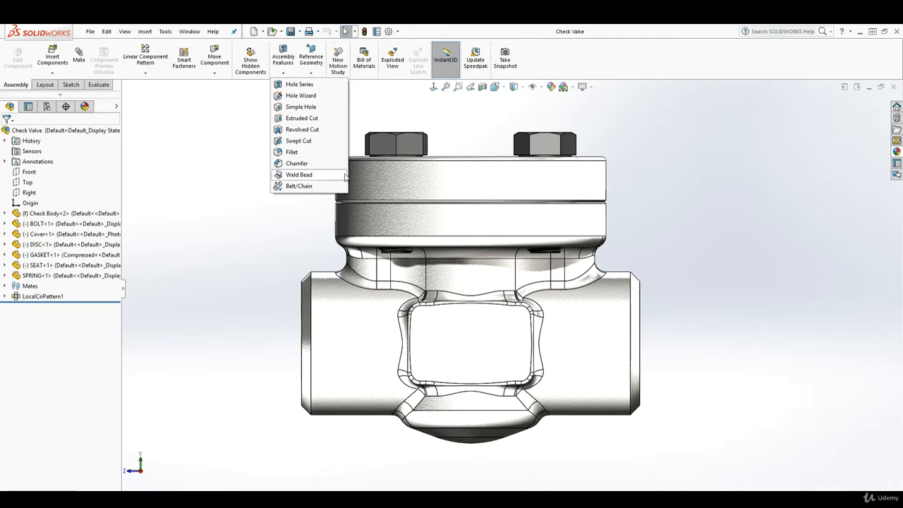
left_click(481, 159)
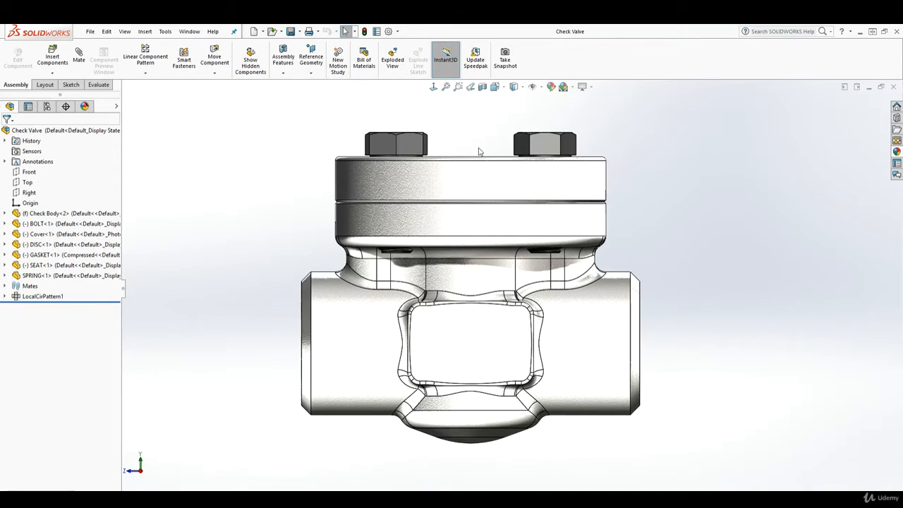
scroll(479, 149, "up", 2)
middle_click_drag(479, 149, 467, 227)
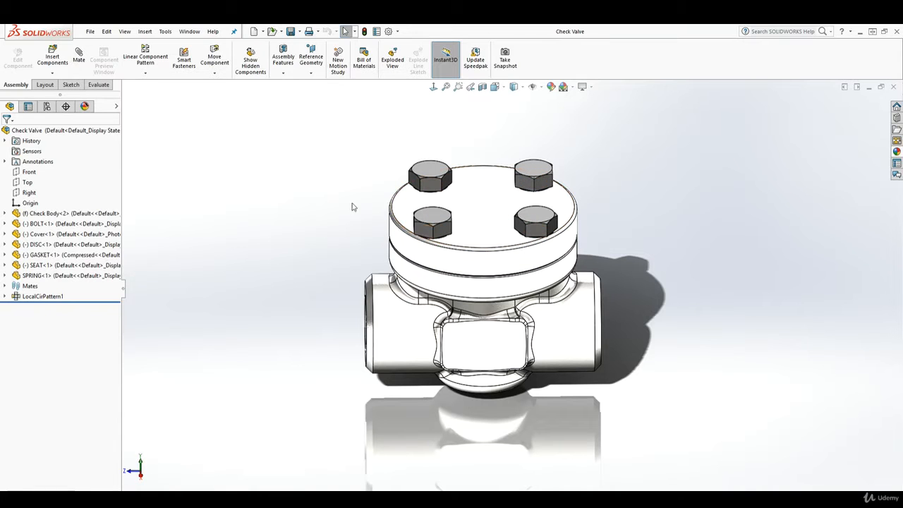
scroll(537, 221, "down", 1)
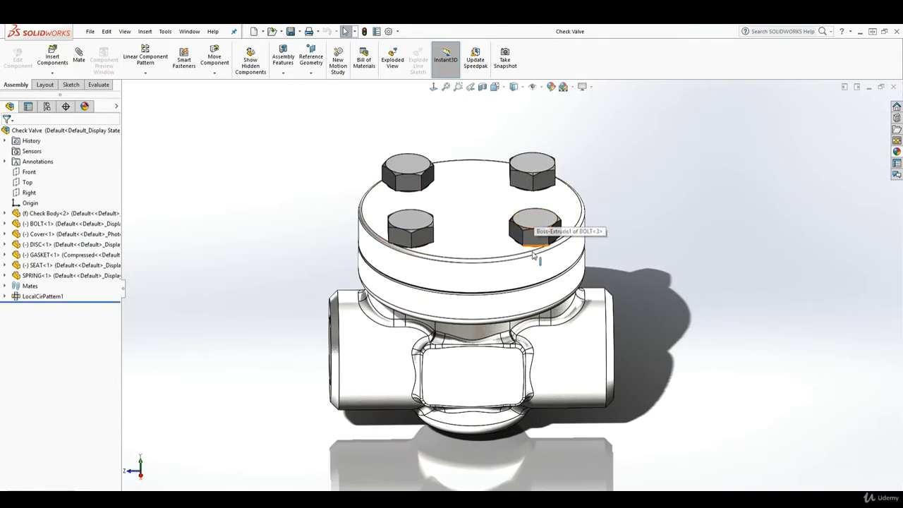
scroll(532, 253, "up", 1)
middle_click_drag(531, 254, 375, 142)
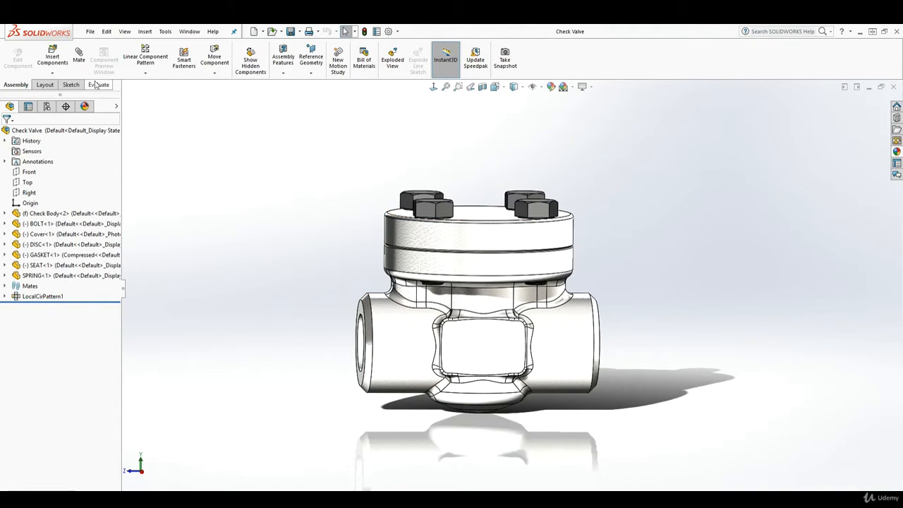
Sketch a center rectangle on the Front plane, centred on the origin and extending just below the valve body, and exit the sketch
left_click(31, 173)
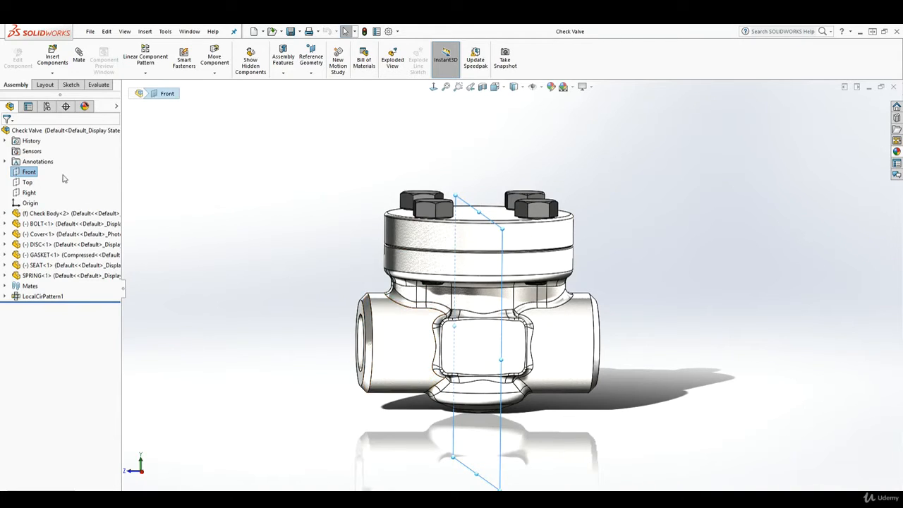
left_click(71, 85)
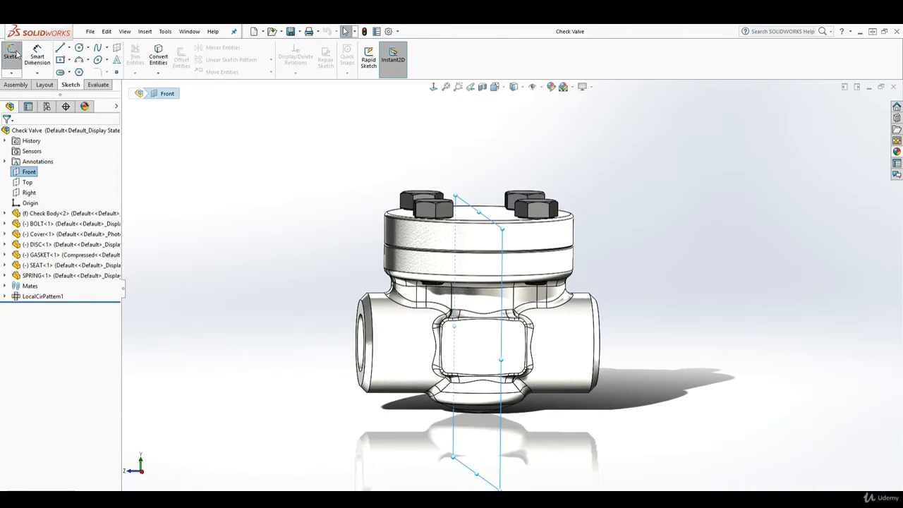
left_click(12, 54)
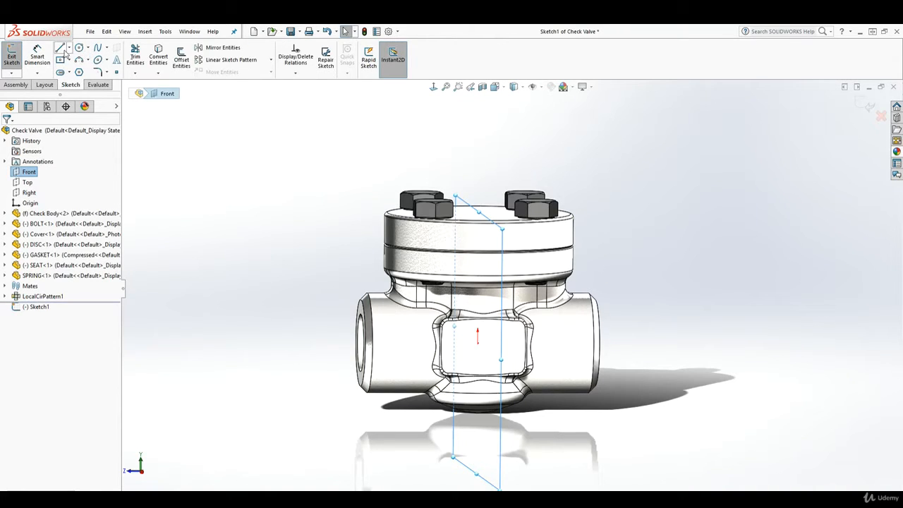
left_click(433, 86)
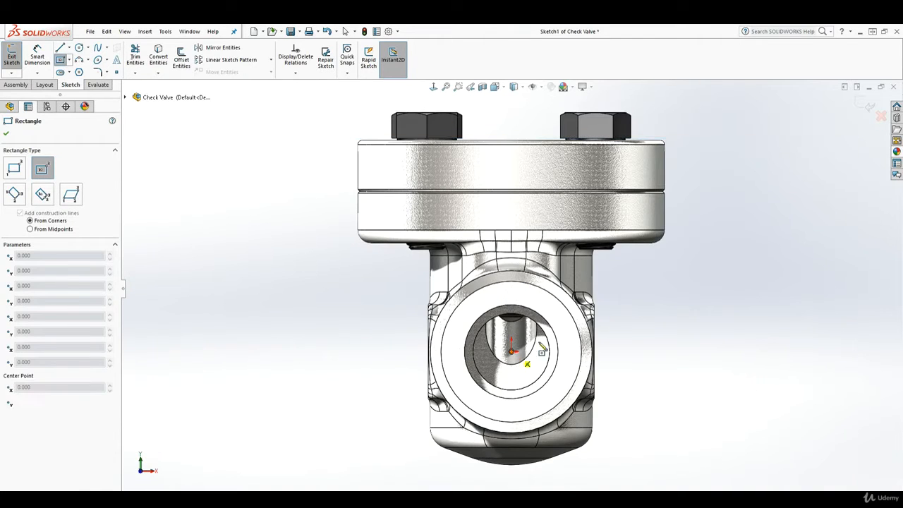
left_click(511, 350)
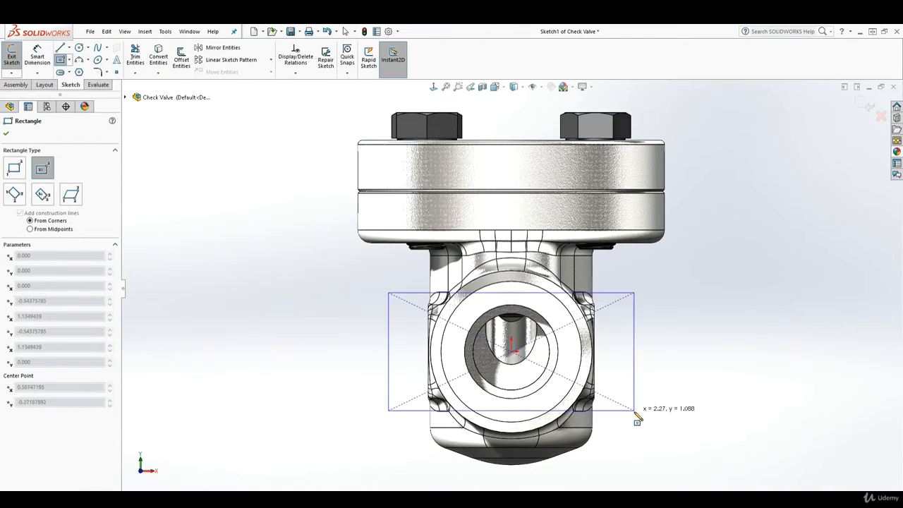
left_click(624, 466)
left_click(861, 107)
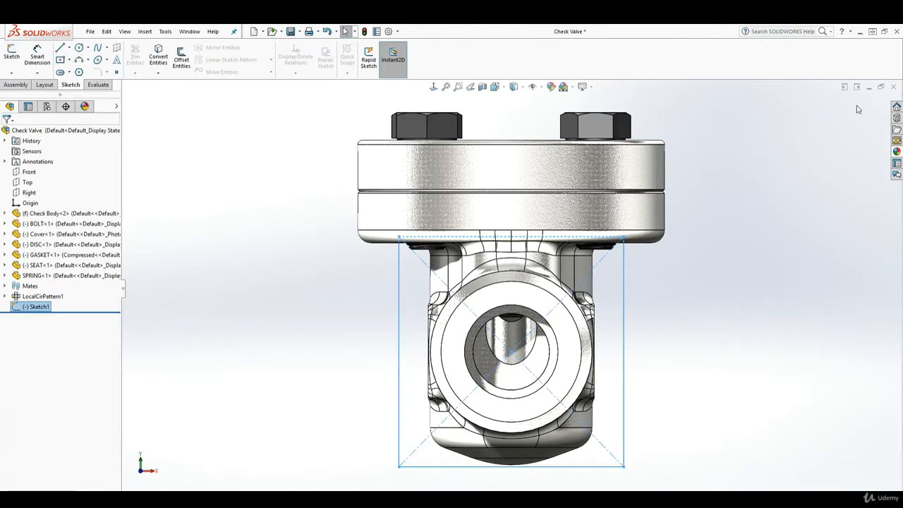
Create an assembly-level extruded cut from the rectangle sketch, Through All in one direction, with all components in the feature scope
scroll(782, 283, "up", 3)
middle_click_drag(780, 287, 667, 269)
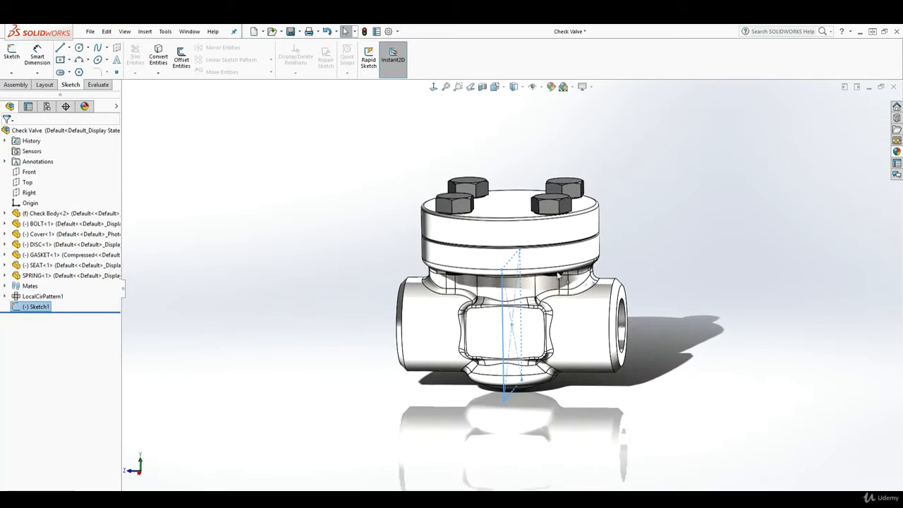
left_click(15, 85)
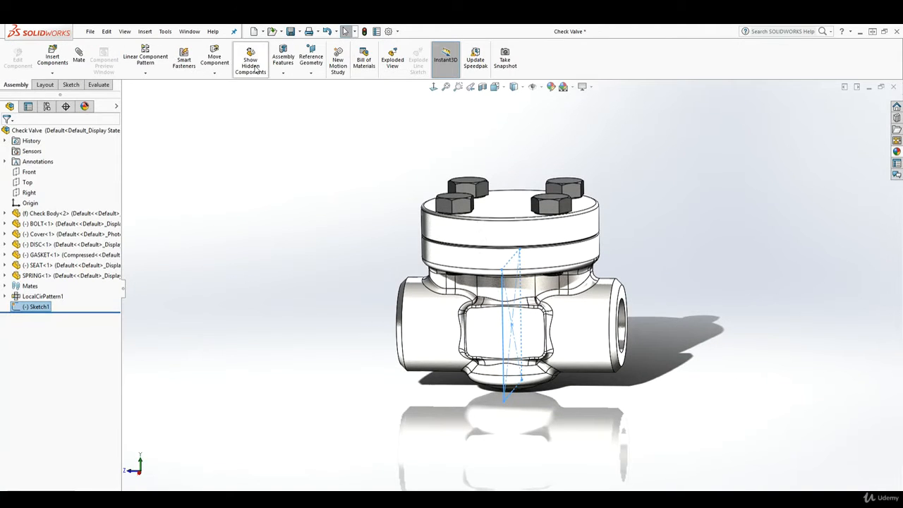
left_click(285, 67)
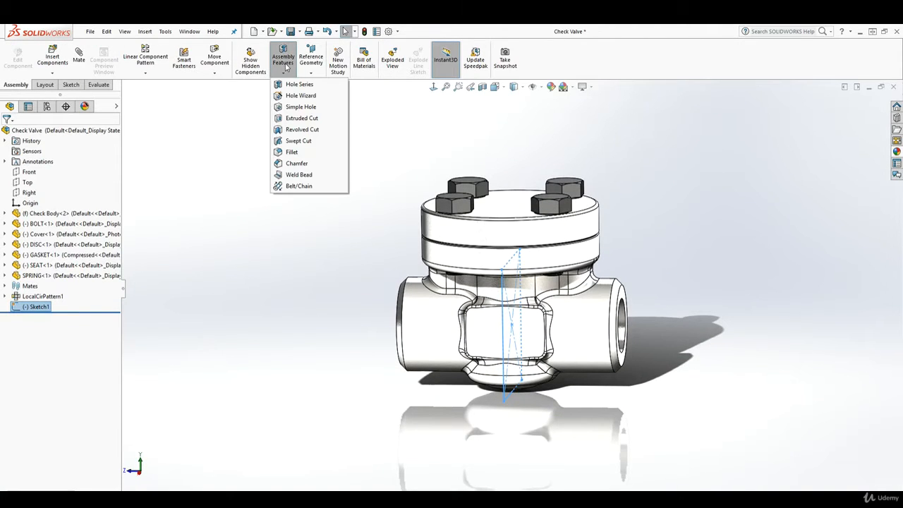
left_click(311, 65)
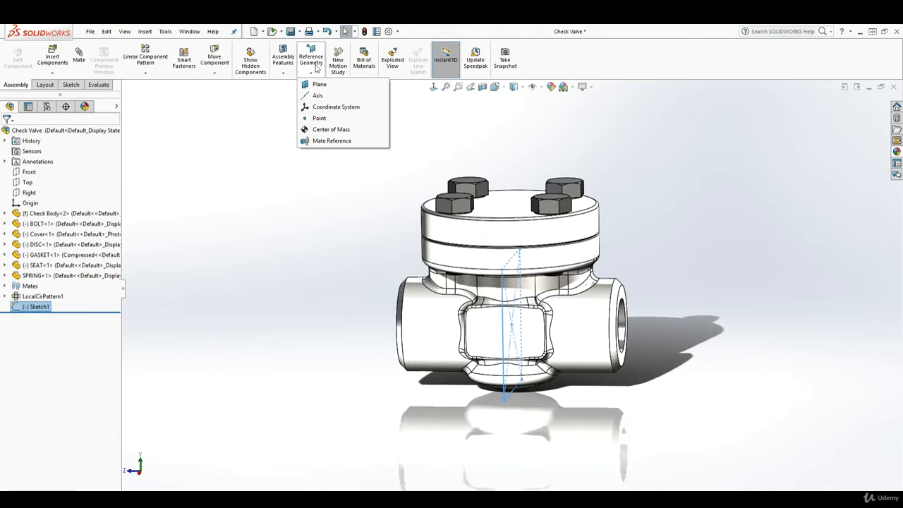
left_click(283, 71)
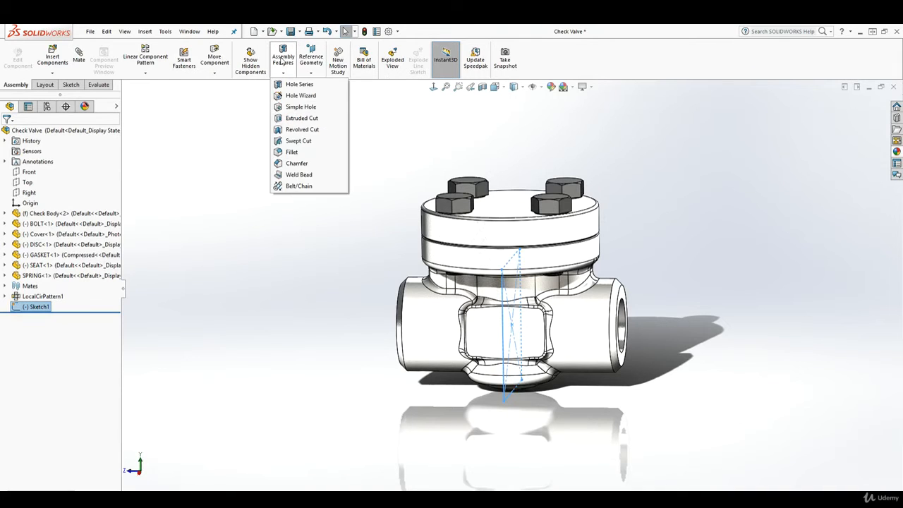
left_click(302, 117)
middle_click_drag(573, 366, 593, 378)
left_click(67, 190)
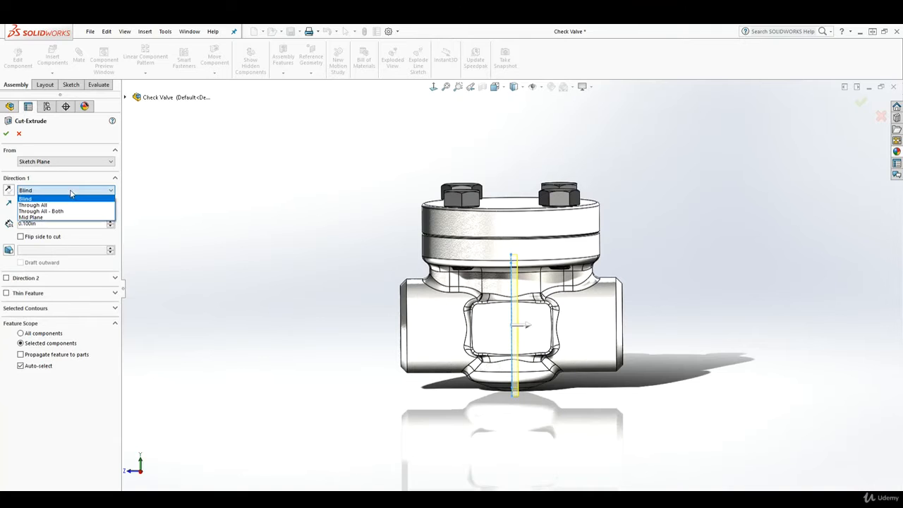
left_click(60, 206)
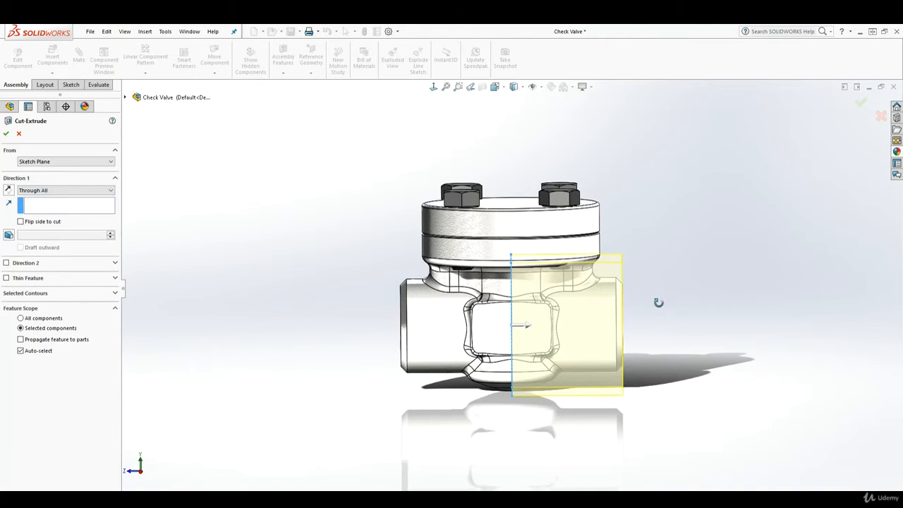
middle_click_drag(658, 302, 651, 321)
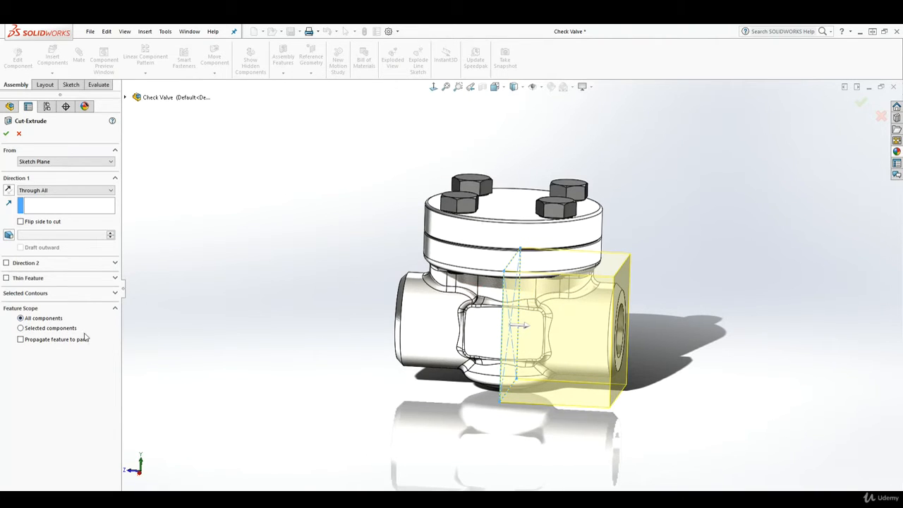
left_click(114, 293)
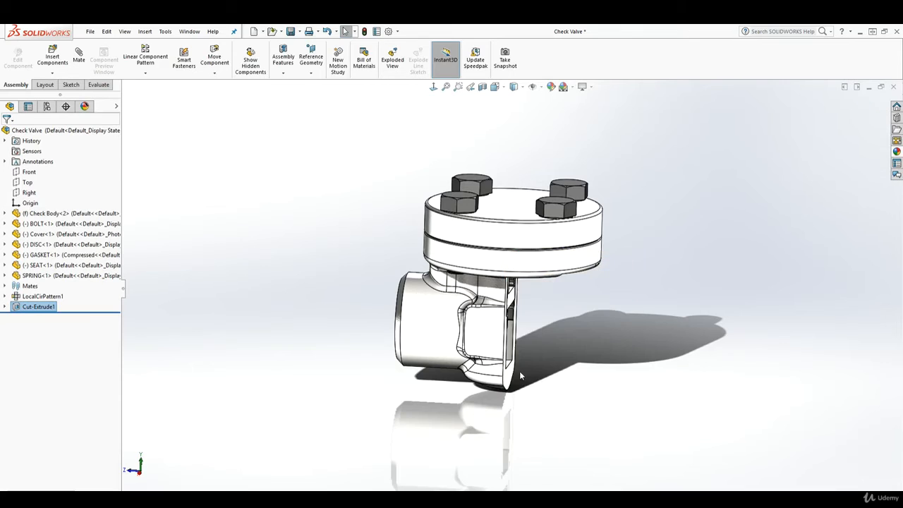
Examine the cut valve interior and open the Check Body part separately to check whether it carries the assembly cut
middle_click_drag(521, 376, 496, 318)
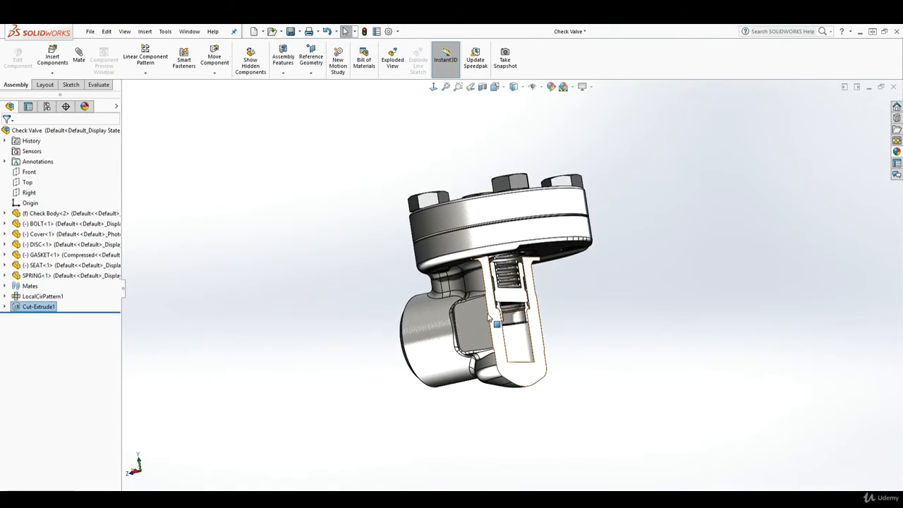
left_click(423, 326)
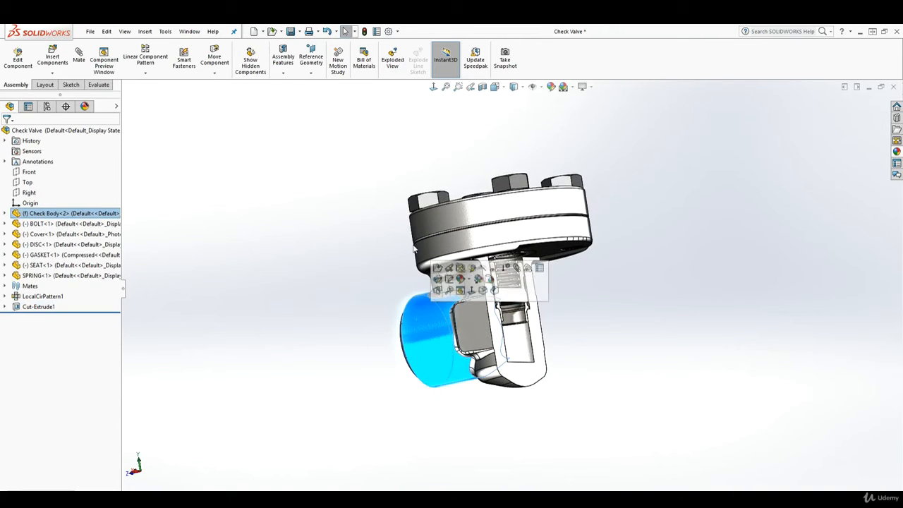
right_click(412, 325)
left_click(419, 123)
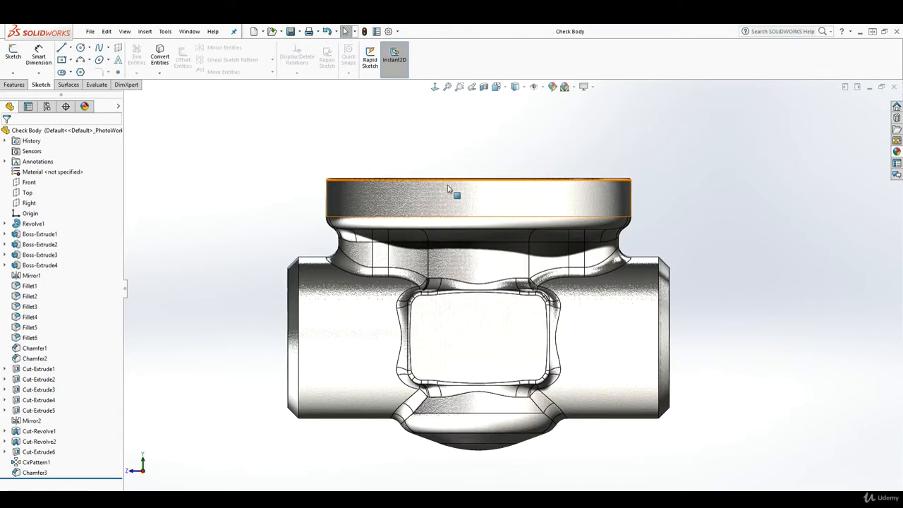
middle_click_drag(517, 299, 401, 246)
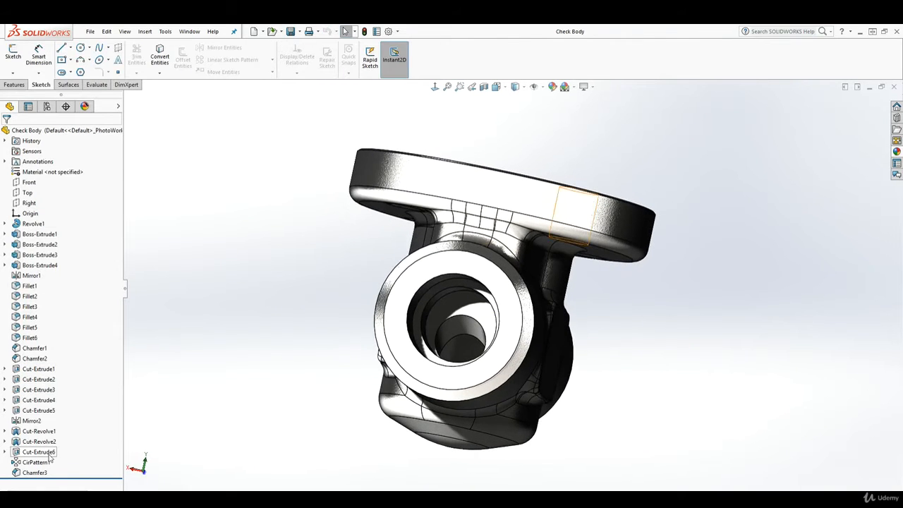
middle_click_drag(329, 347, 387, 421)
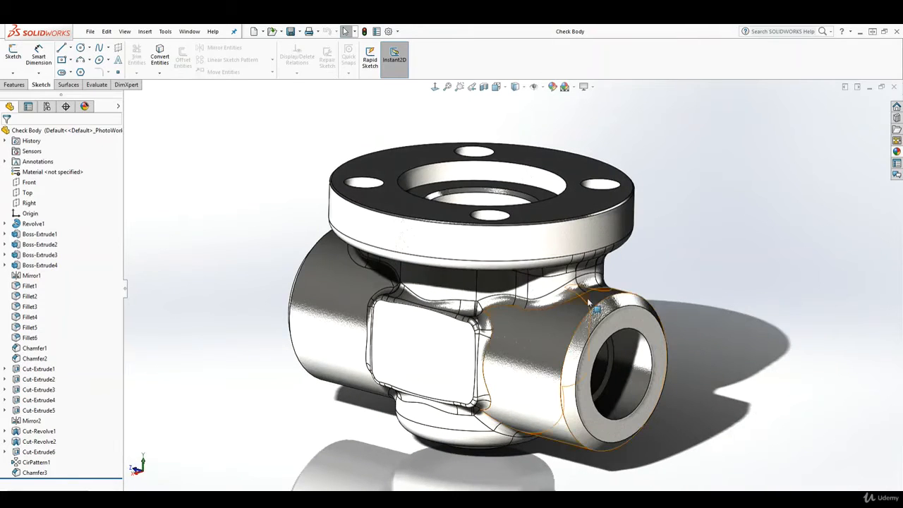
left_click(894, 87)
middle_click_drag(572, 292, 334, 285)
Edit the assembly cut and limit its feature scope to selected components with Auto-select turned off
left_click(34, 306)
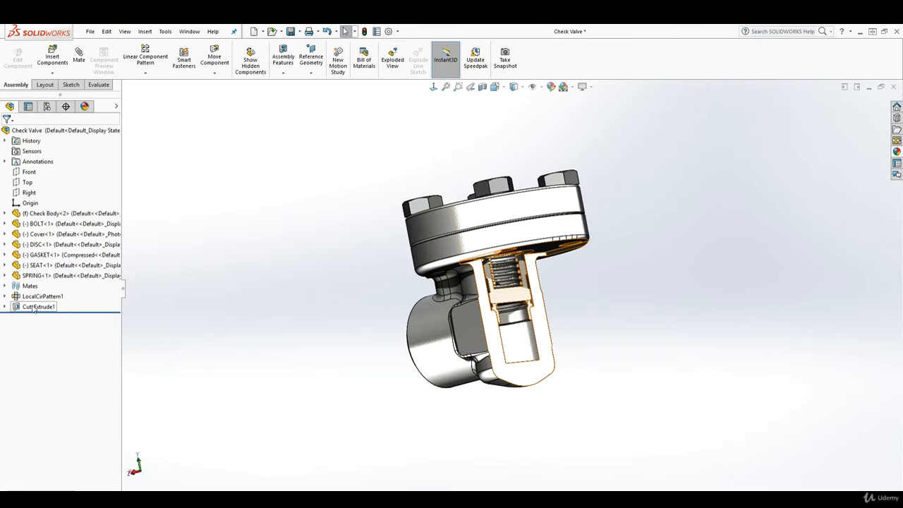
right_click(34, 307)
left_click(40, 279)
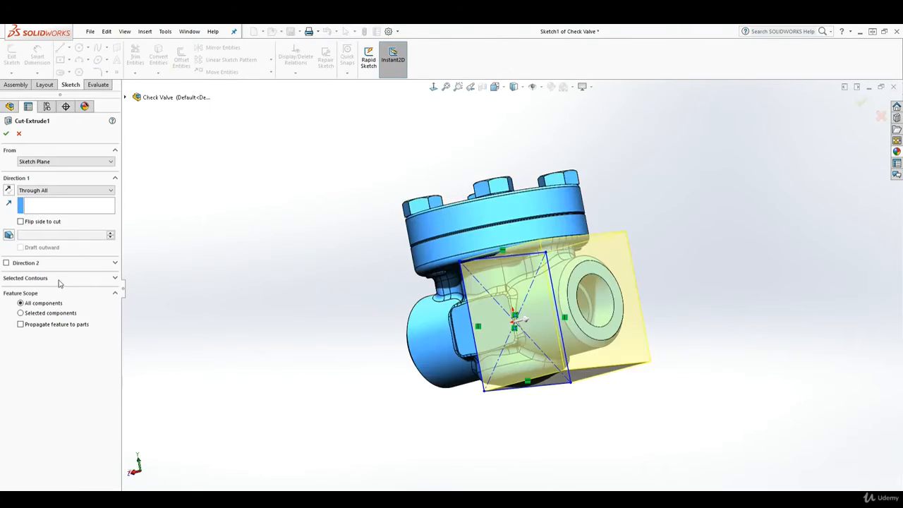
middle_click_drag(244, 351, 299, 334)
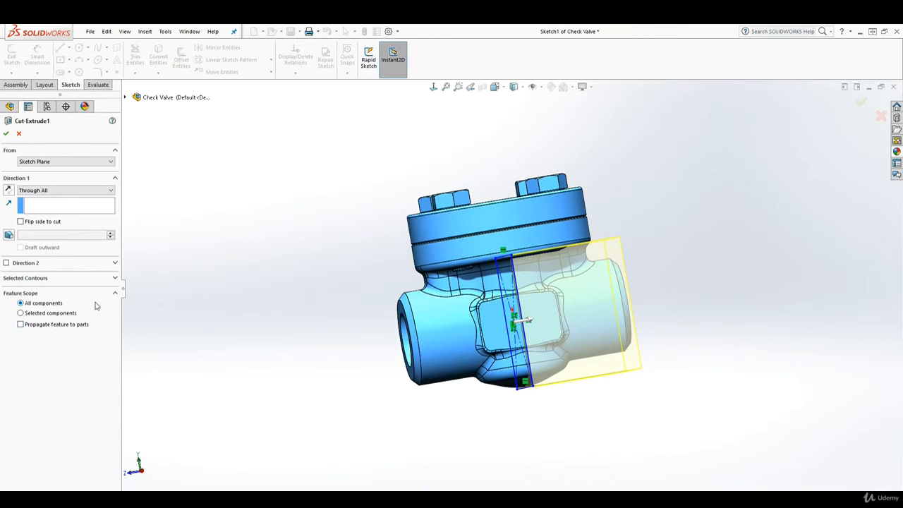
left_click(114, 279)
left_click(115, 279)
left_click(115, 294)
left_click(115, 294)
left_click(21, 336)
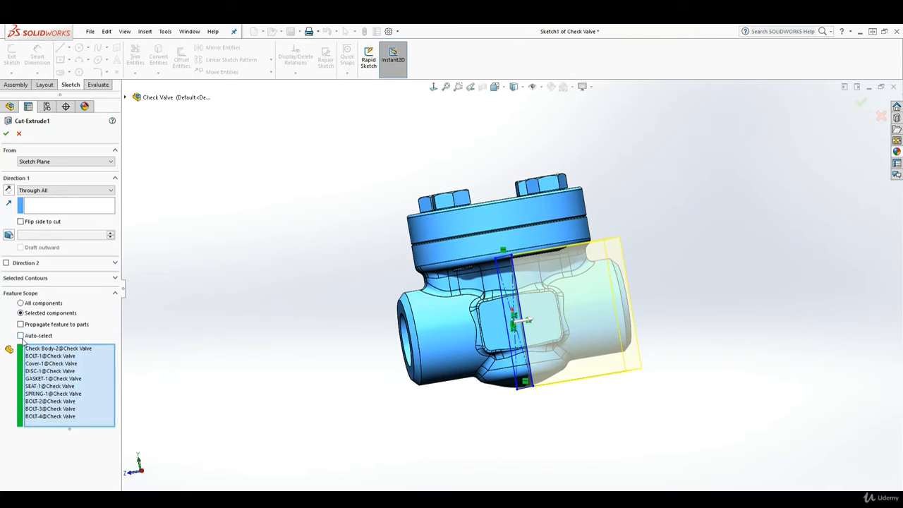
Try removing three of the bolts and the cover from the cut's feature scope
middle_click_drag(406, 397, 377, 421)
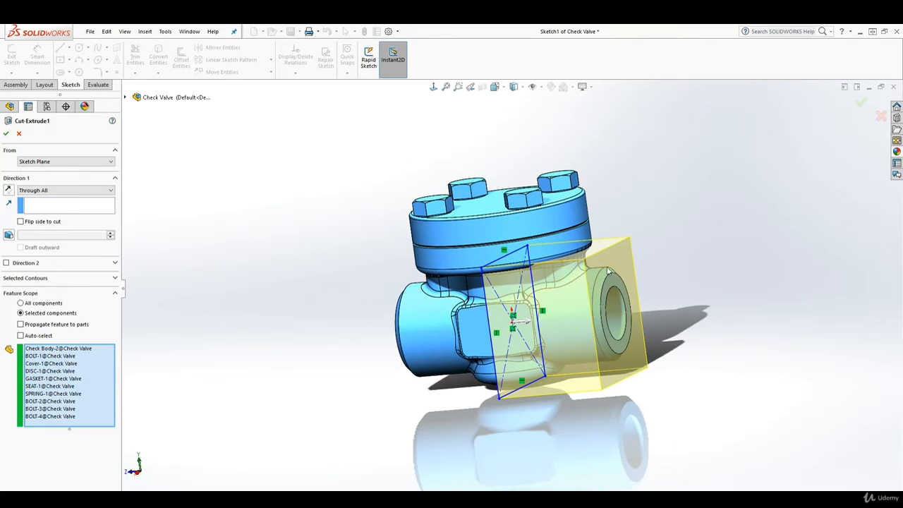
left_click(535, 203)
left_click(560, 185)
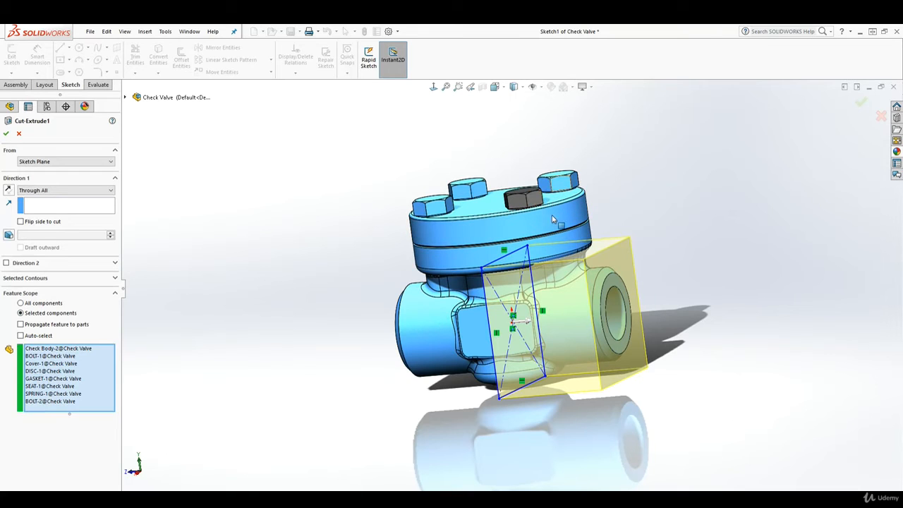
left_click(547, 253)
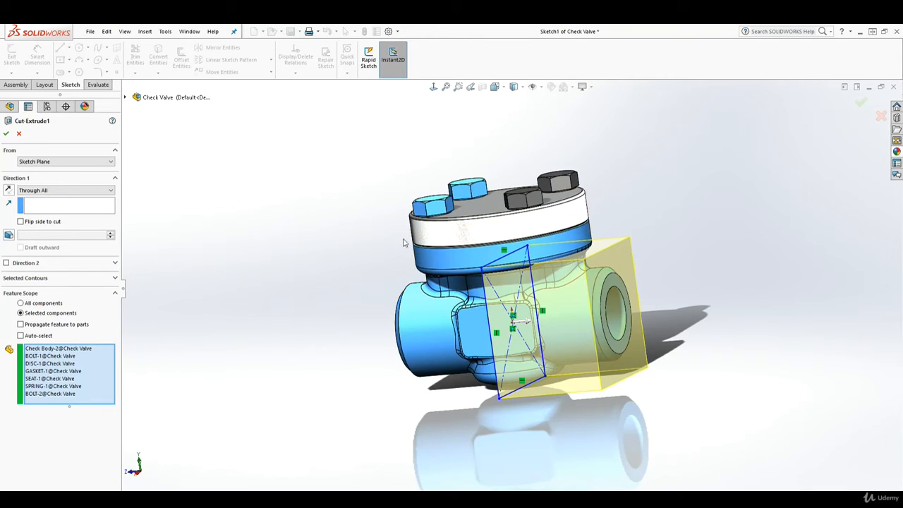
left_click(431, 206)
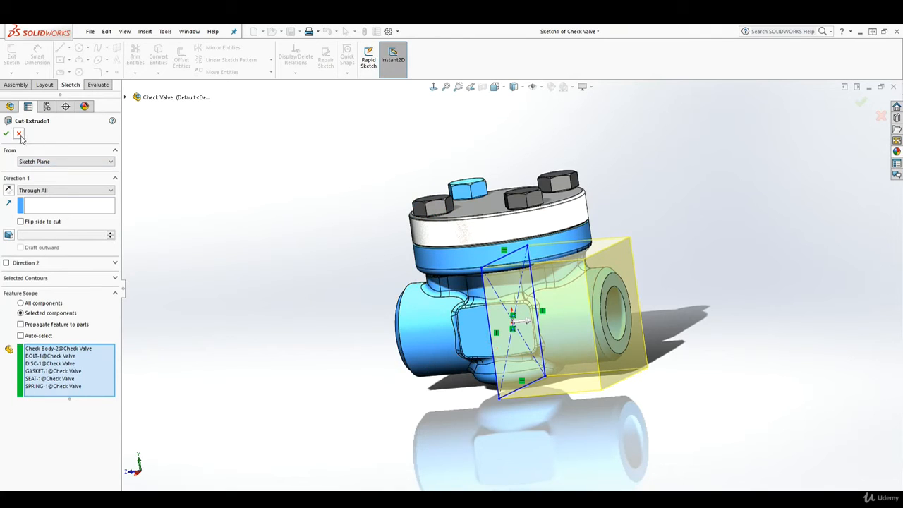
Start an assembly-level fillet with a 0.1 in radius and select two adjacent vertical edges of one bolt's hex head
middle_click_drag(558, 284, 573, 324)
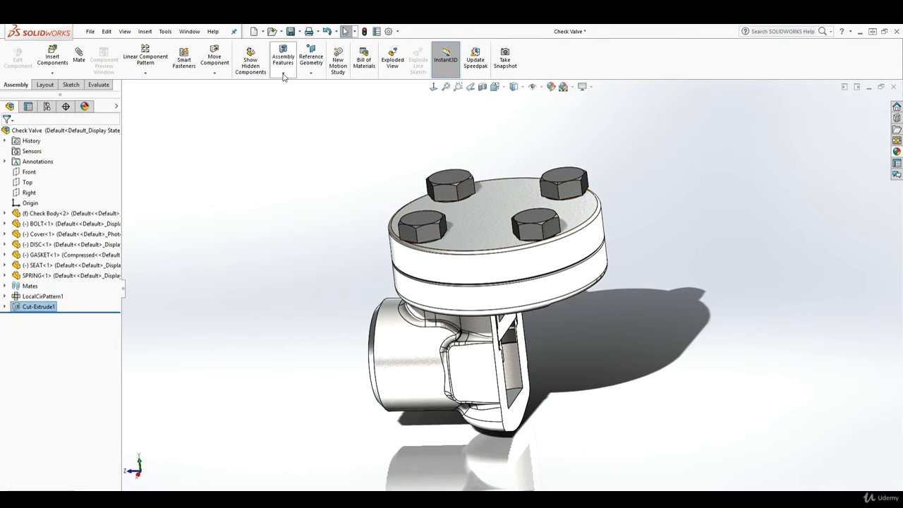
left_click(284, 73)
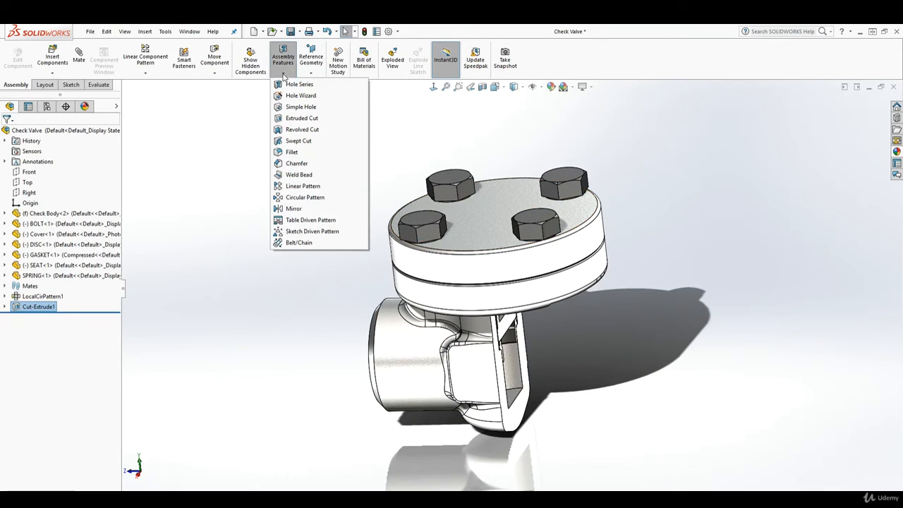
left_click(291, 152)
scroll(522, 233, "down", 5)
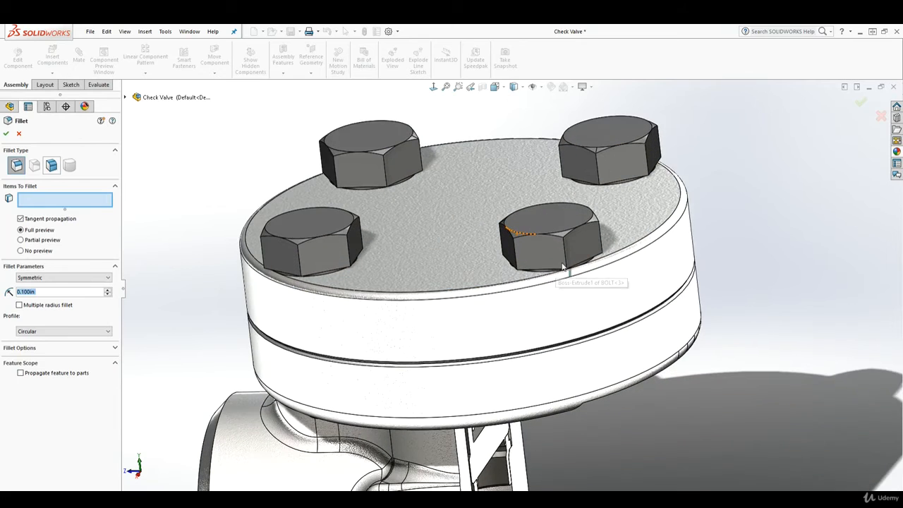
left_click(566, 259)
middle_click_drag(567, 260, 569, 234)
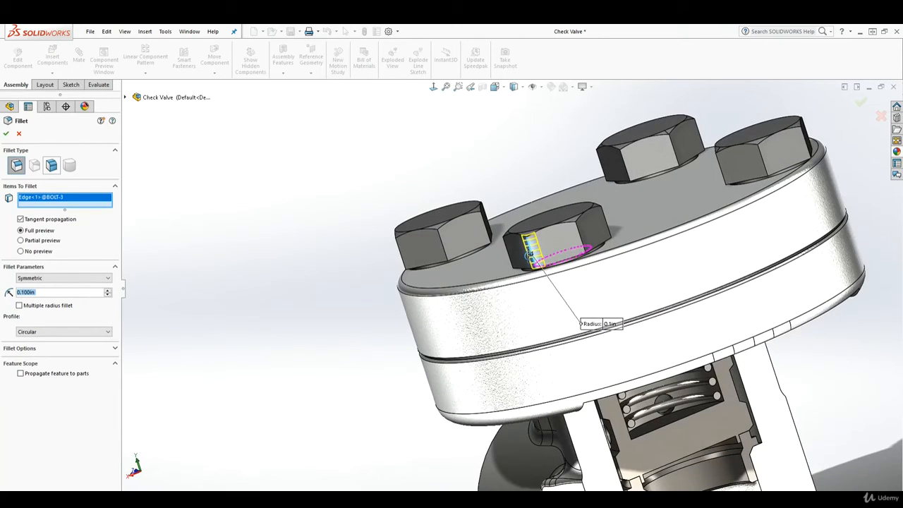
left_click(569, 235)
left_click(577, 238)
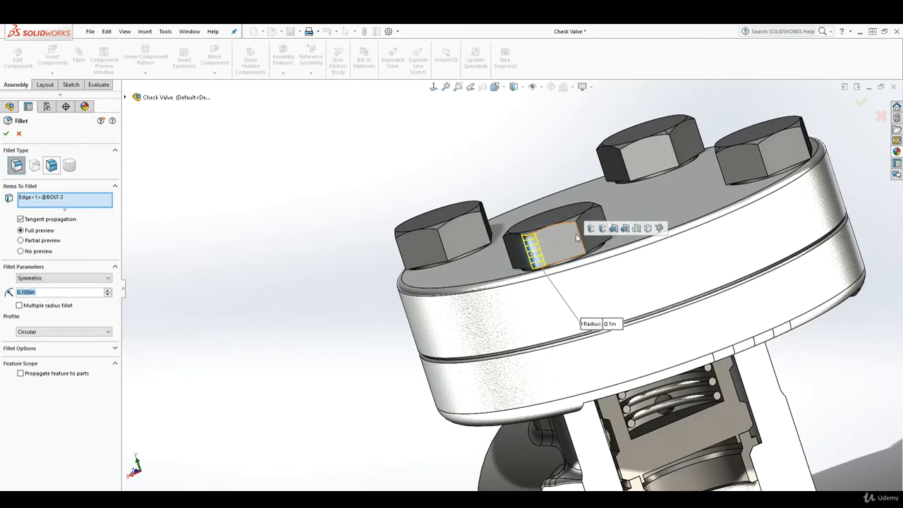
left_click(580, 237)
middle_click_drag(580, 237, 528, 278)
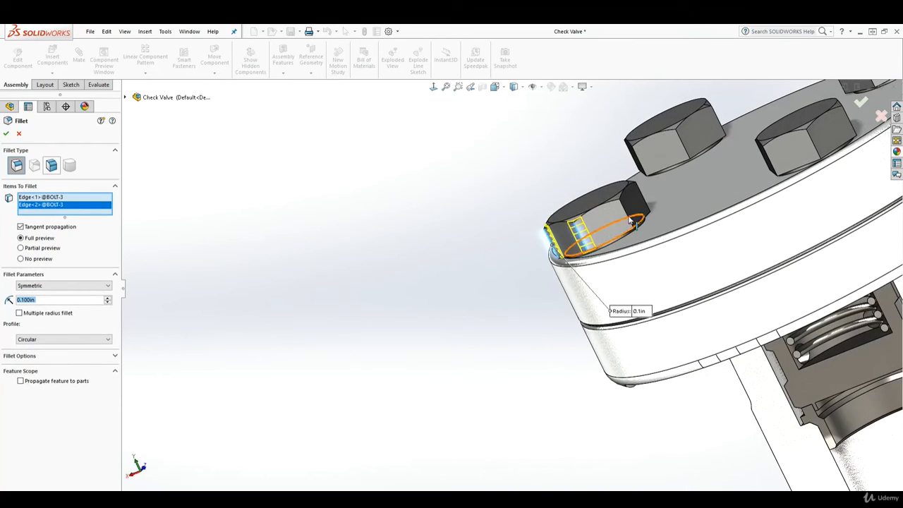
Add the remaining four vertical edges of the same bolt head and complete the fillet without propagating it to parts
left_click(628, 218)
middle_click_drag(628, 218, 762, 257)
left_click(656, 192)
left_click(609, 180)
middle_click_drag(610, 180, 622, 288)
left_click(607, 137)
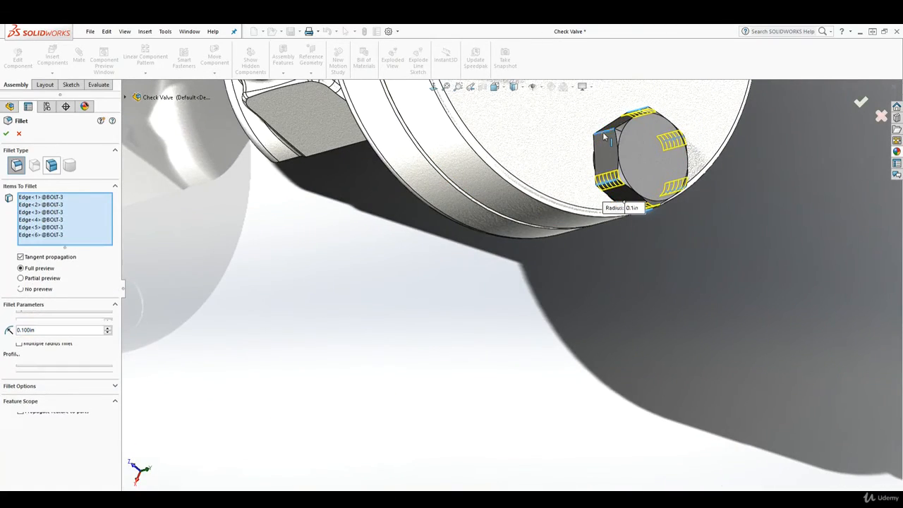
left_click(7, 136)
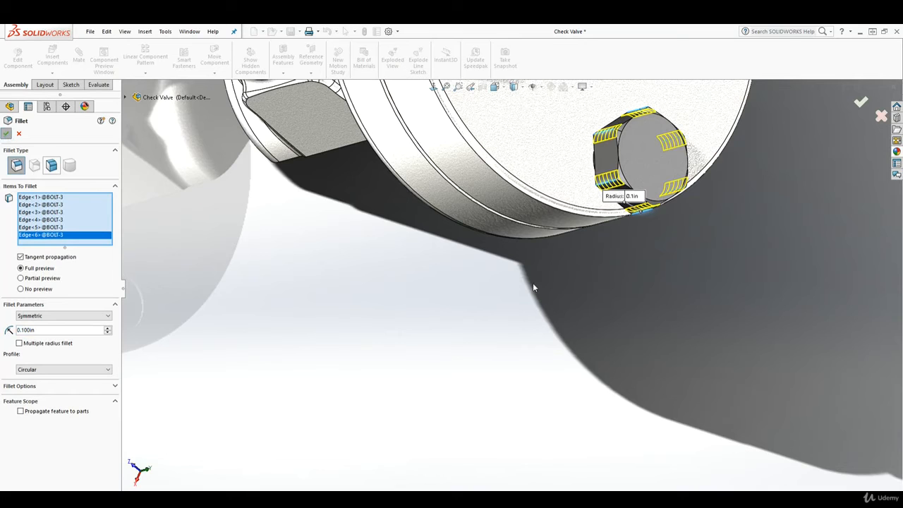
Examine the filleted bolt head in the assembly and open that bolt as a separate part
scroll(569, 292, "up", 4)
middle_click_drag(533, 255, 543, 155)
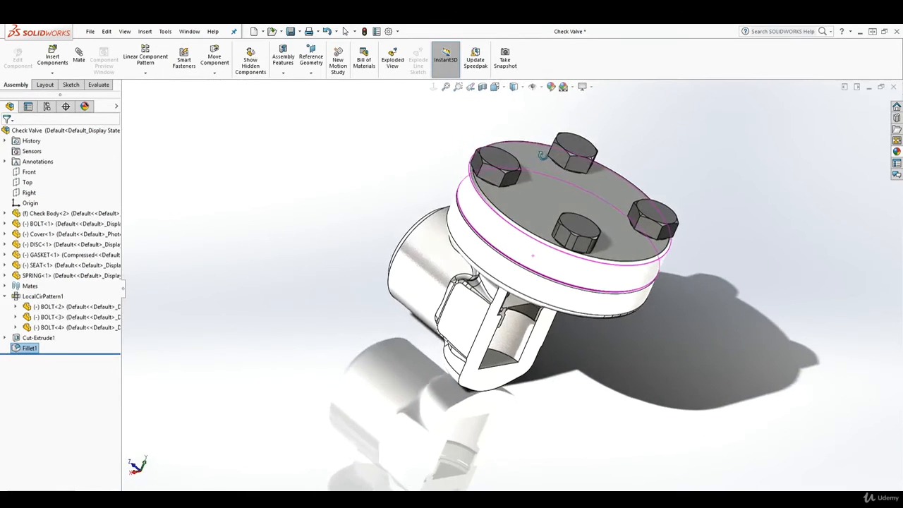
scroll(567, 172, "down", 5)
scroll(594, 261, "up", 1)
middle_click_drag(591, 320, 567, 304)
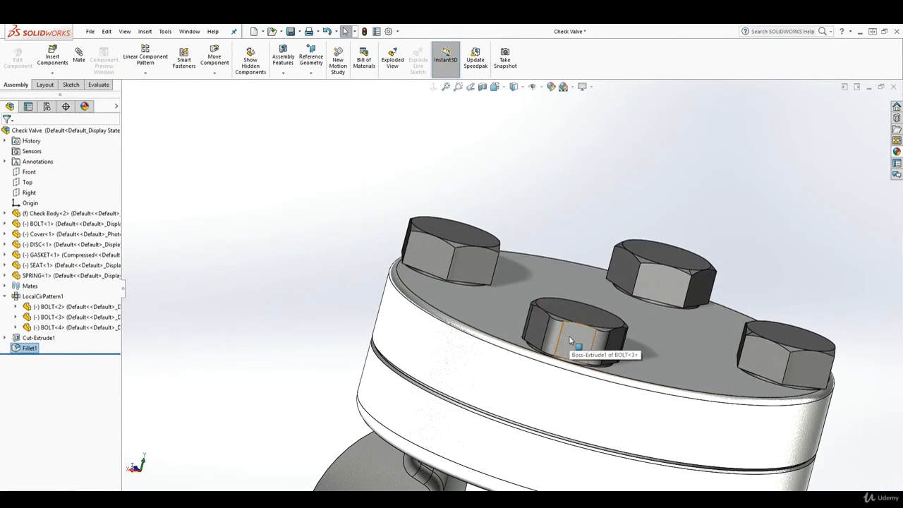
right_click(570, 340)
left_click(578, 161)
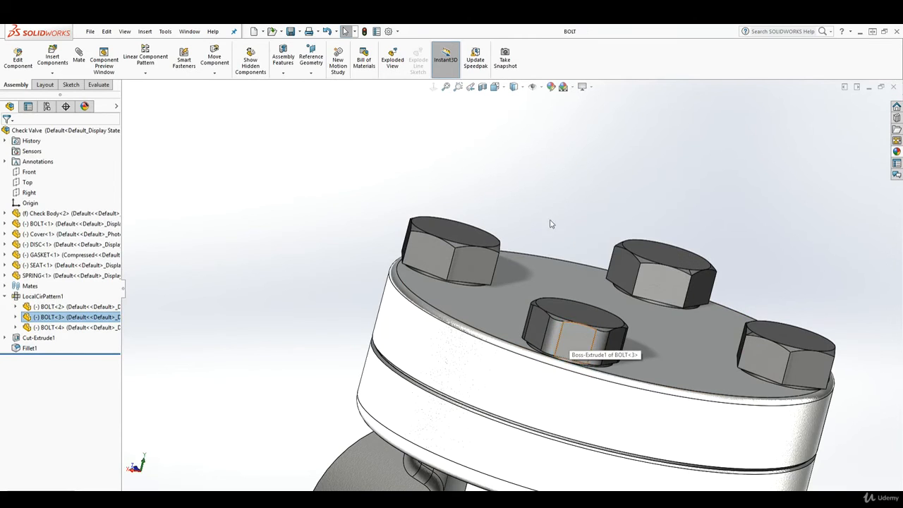
Check the bolt part's head for the assembly fillet and return to the Check Valve assembly
middle_click_drag(530, 192, 442, 370)
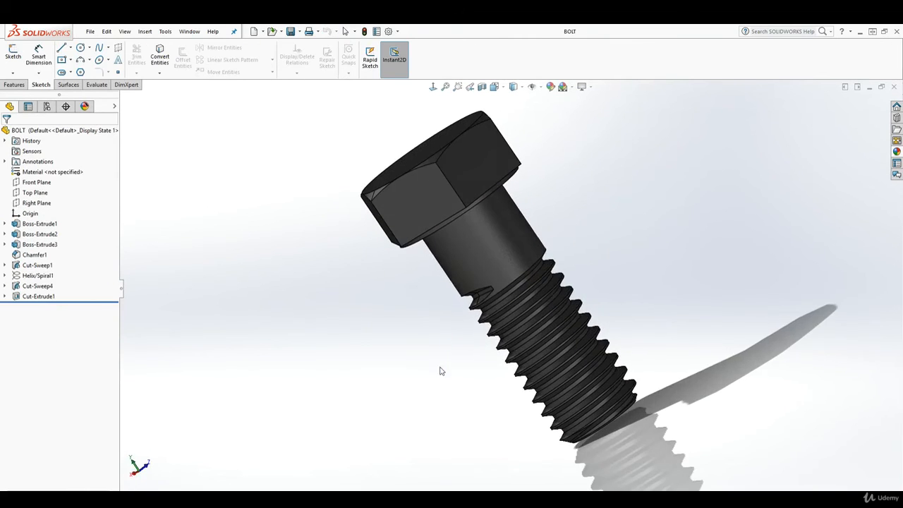
scroll(444, 157, "down", 1)
middle_click_drag(445, 190, 497, 273)
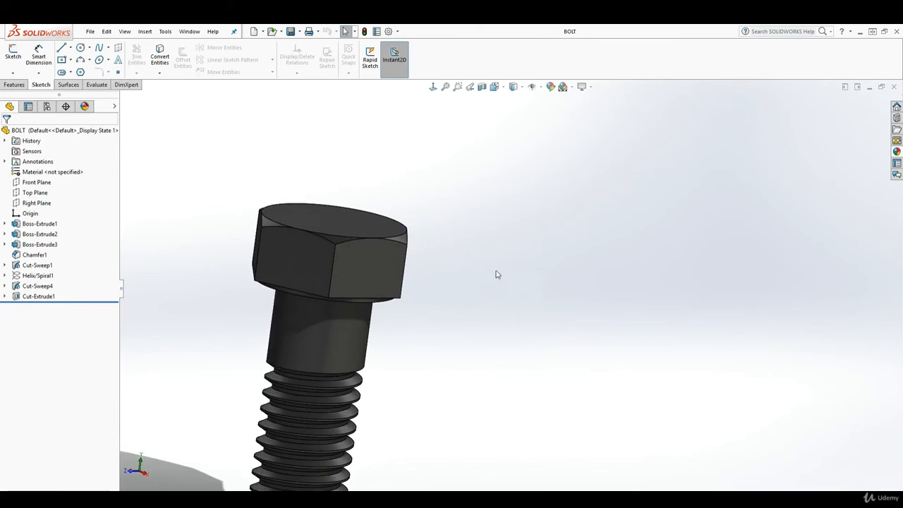
scroll(359, 339, "up", 2)
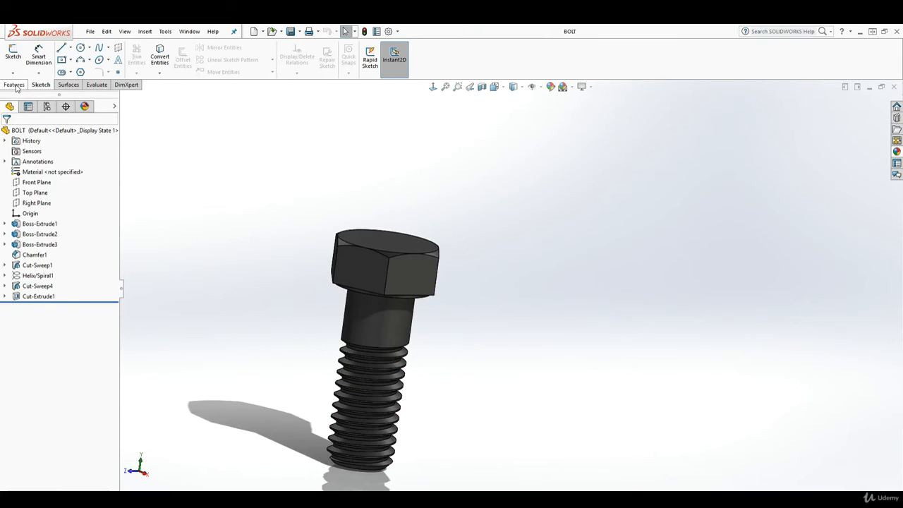
left_click(894, 87)
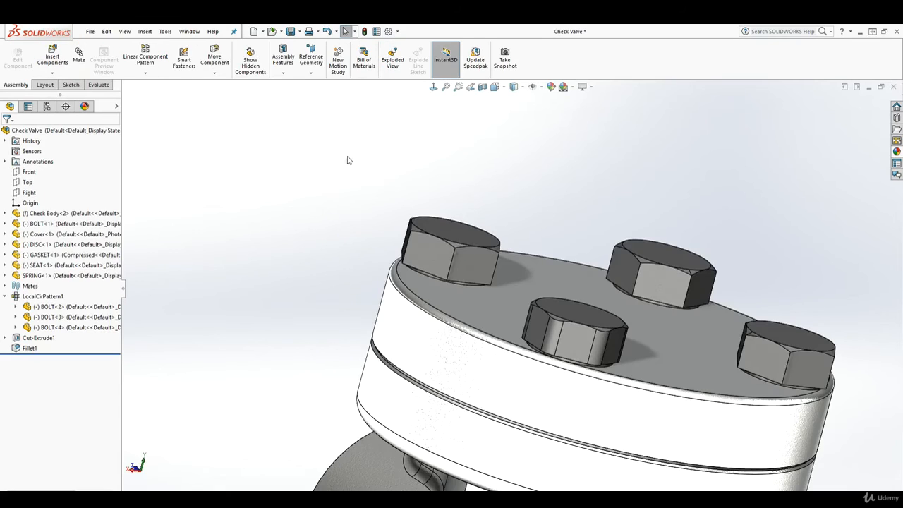
scroll(586, 354, "up", 2)
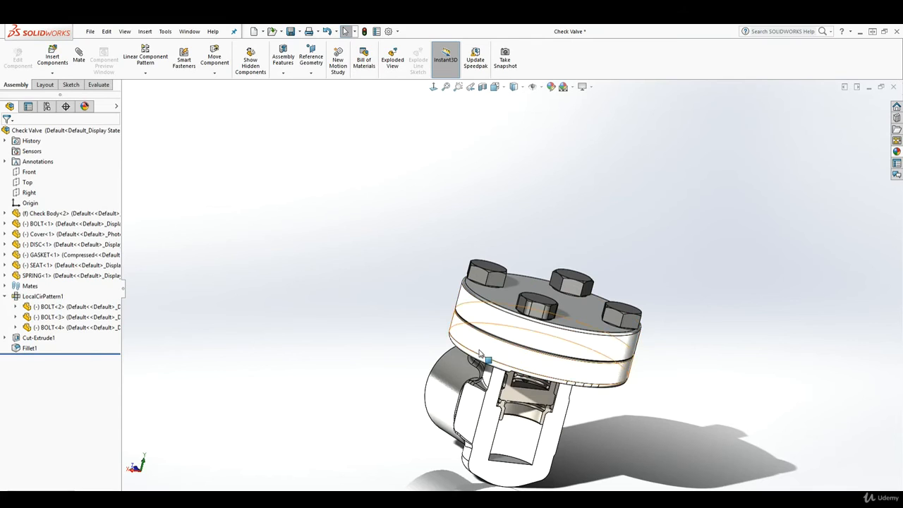
middle_click_drag(396, 361, 564, 232)
middle_click_drag(571, 398, 534, 360)
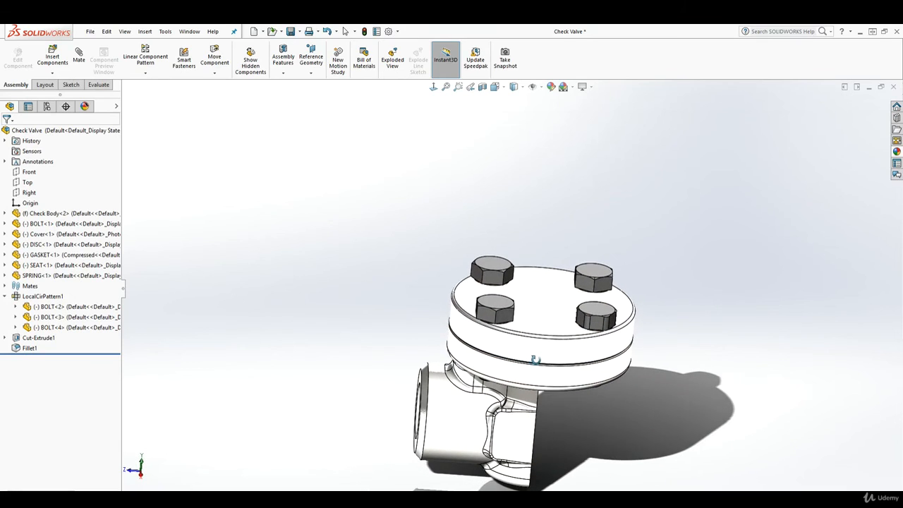
scroll(563, 416, "up", 1)
scroll(565, 418, "down", 2)
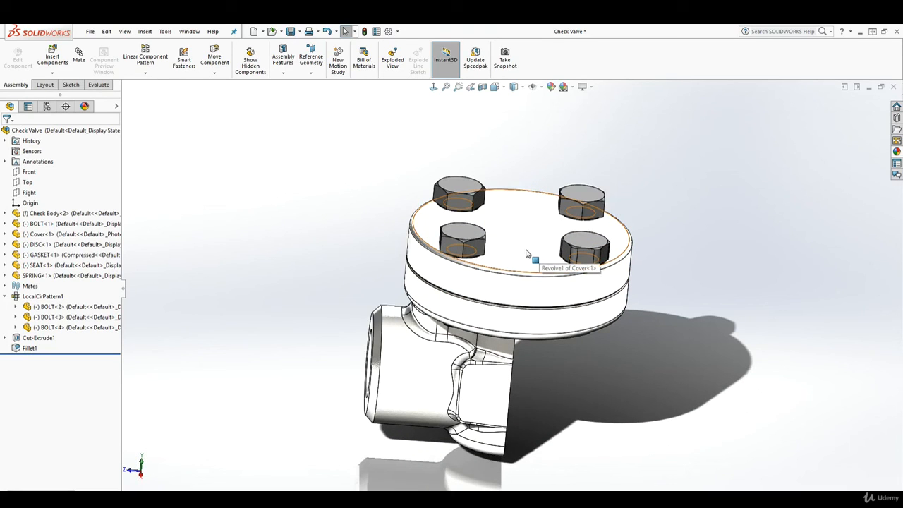
middle_click_drag(526, 254, 357, 199)
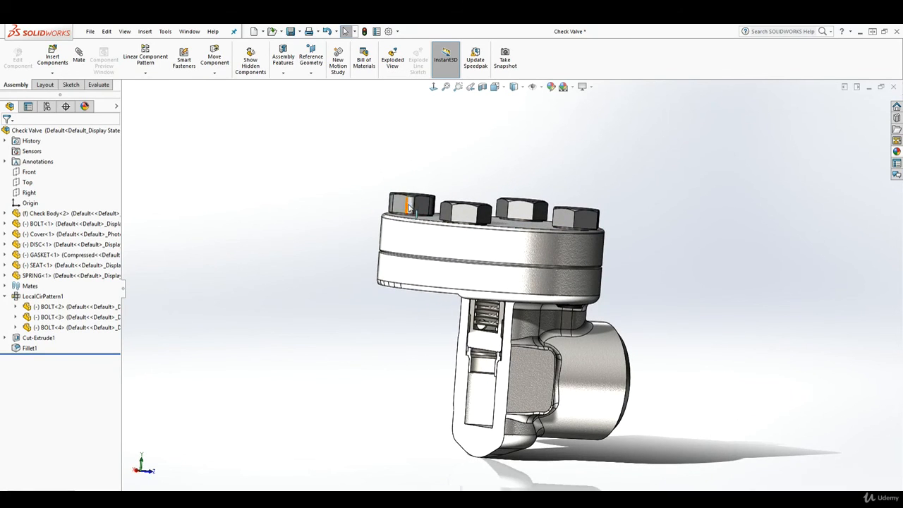